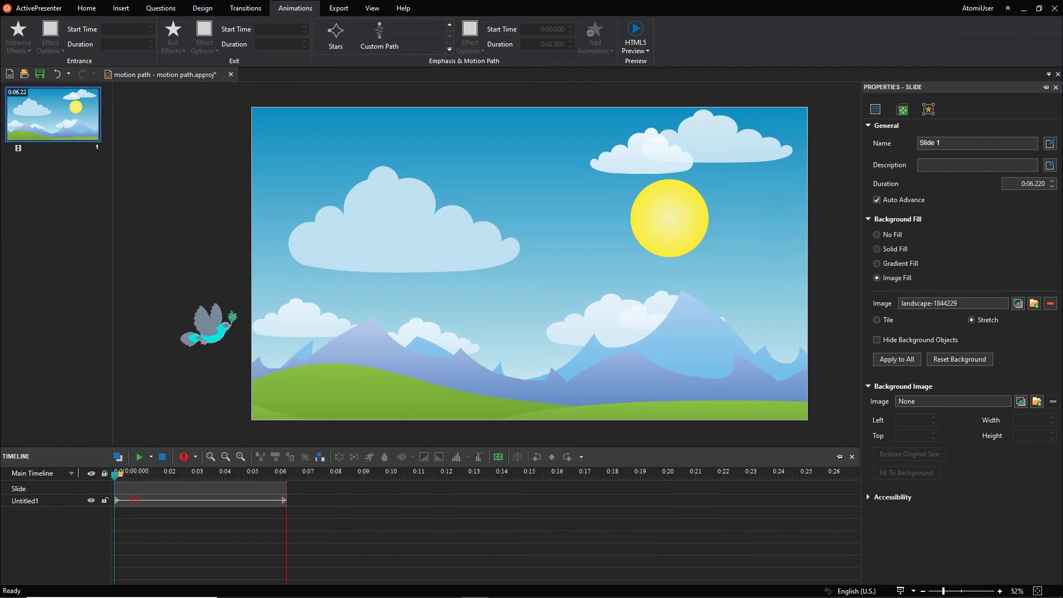
Step: Select the bird and apply the Custom Path motion animation from the Emphasis & Motion Path gallery
click(216, 330)
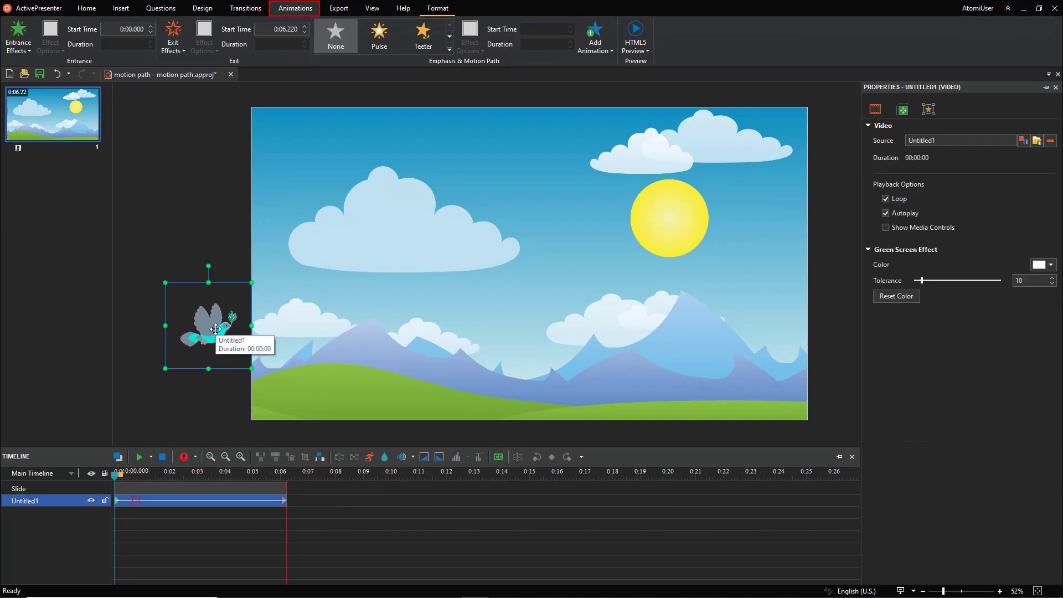
click(450, 50)
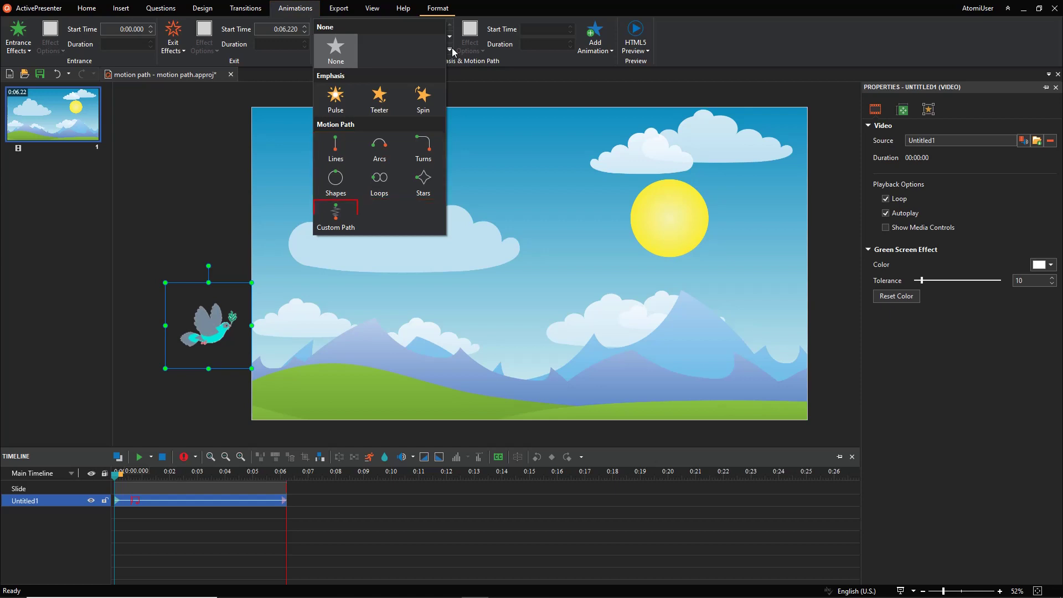
click(344, 210)
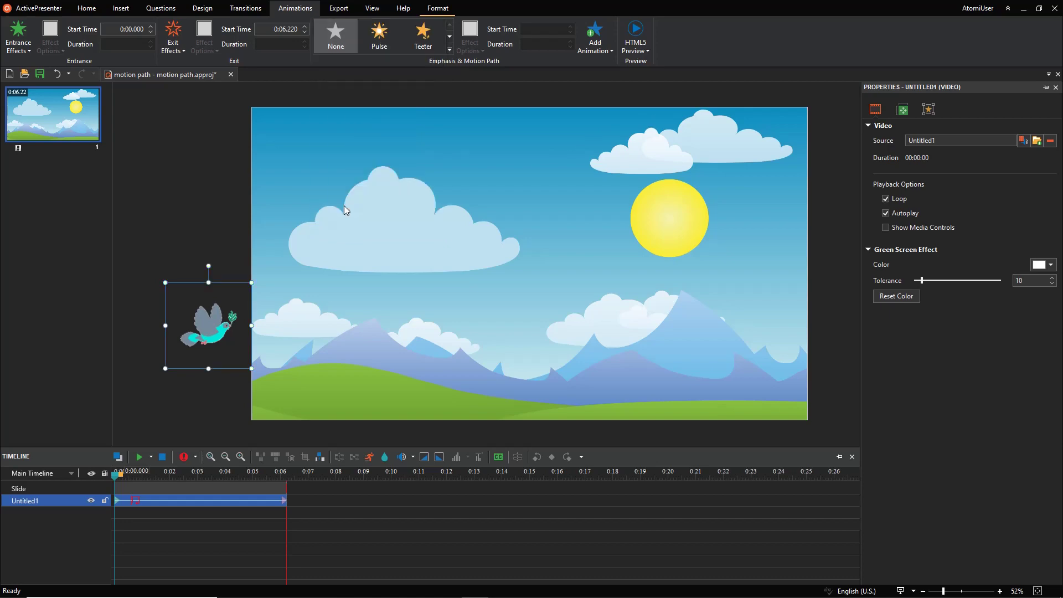
Step: Draw a wavy custom path from the bird to just below the large cloud
drag(260, 309, 563, 260)
double_click(564, 261)
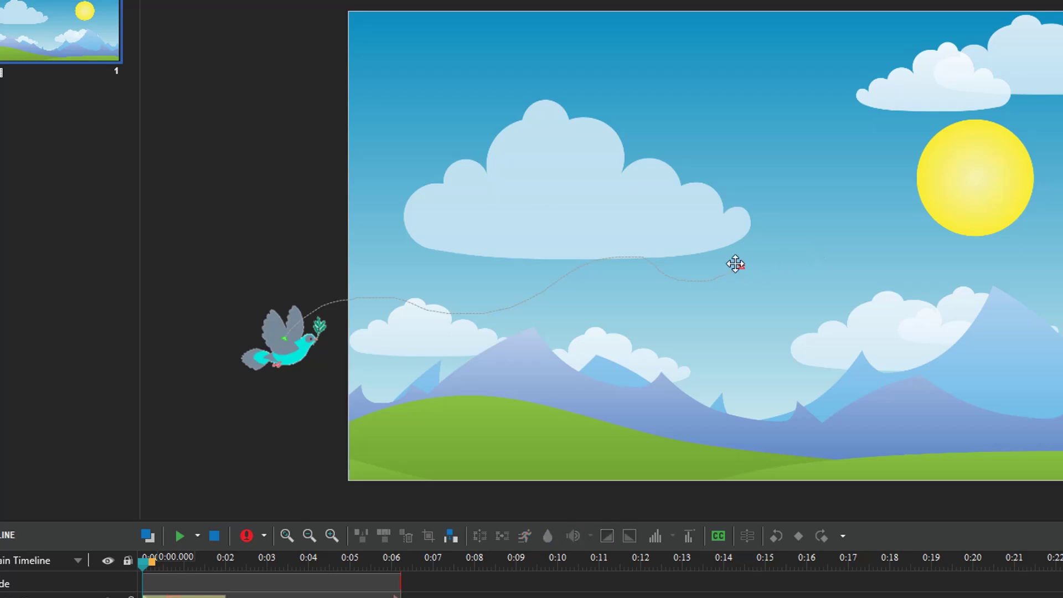
Step: Bring up the motion path's shortcut menu with its Edit Points option
right_click(711, 280)
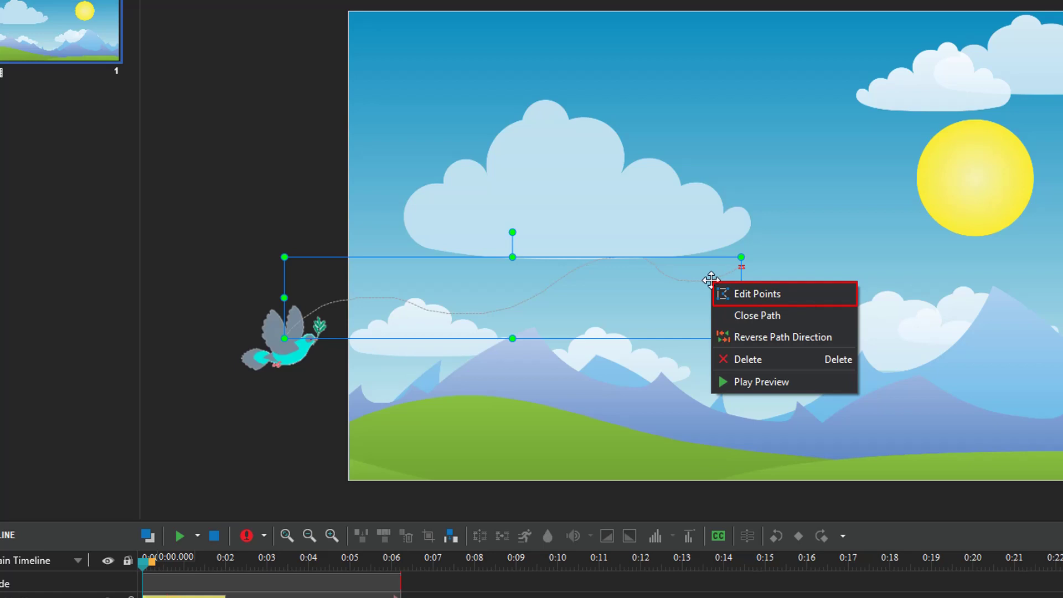
Step: Enter and leave point editing, then set the path's Lock Origin to Locked
click(720, 295)
click(687, 275)
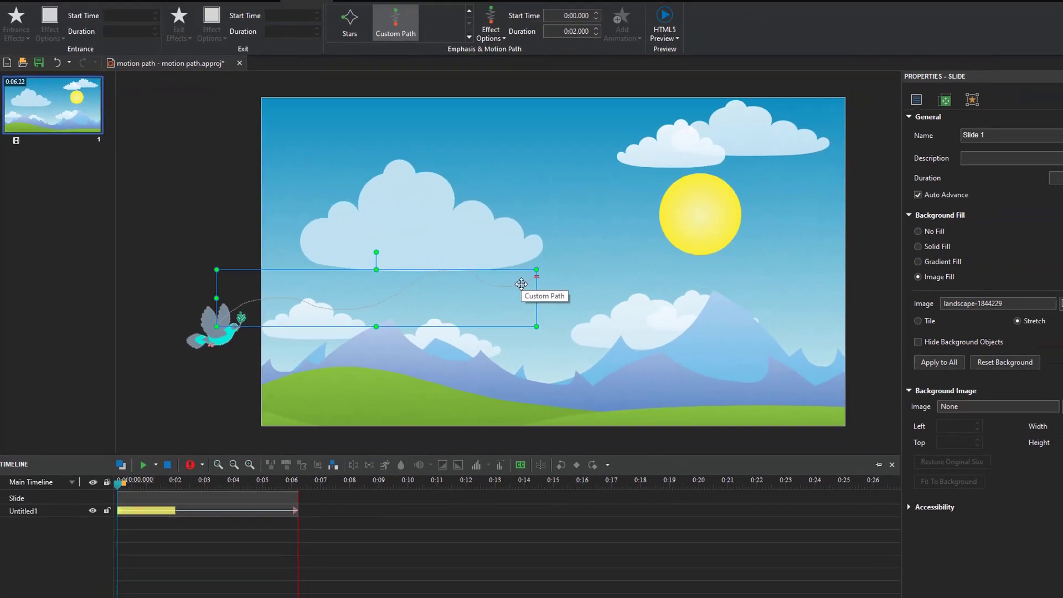
click(482, 51)
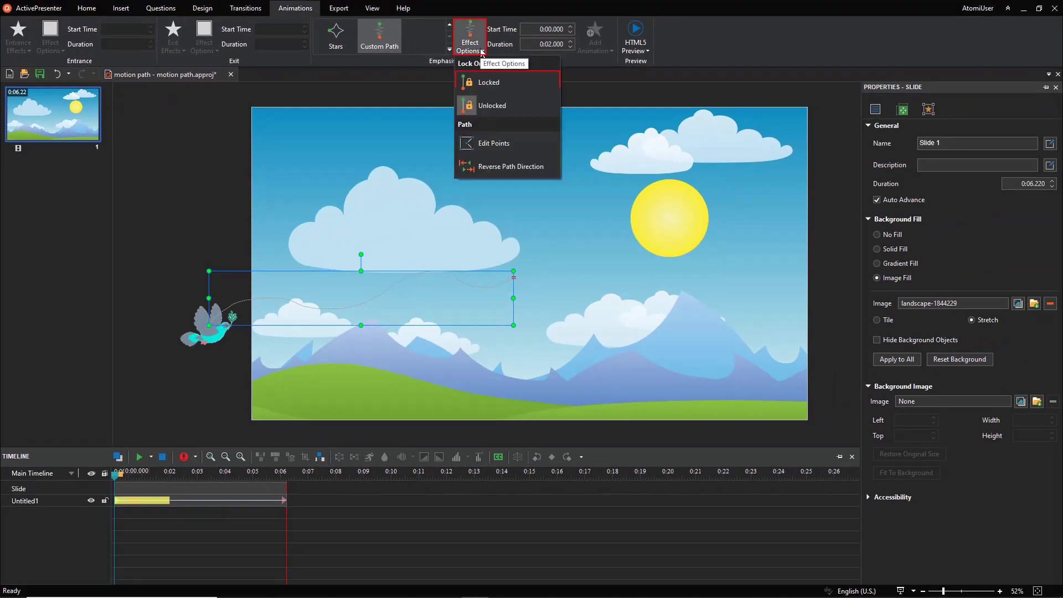
click(485, 86)
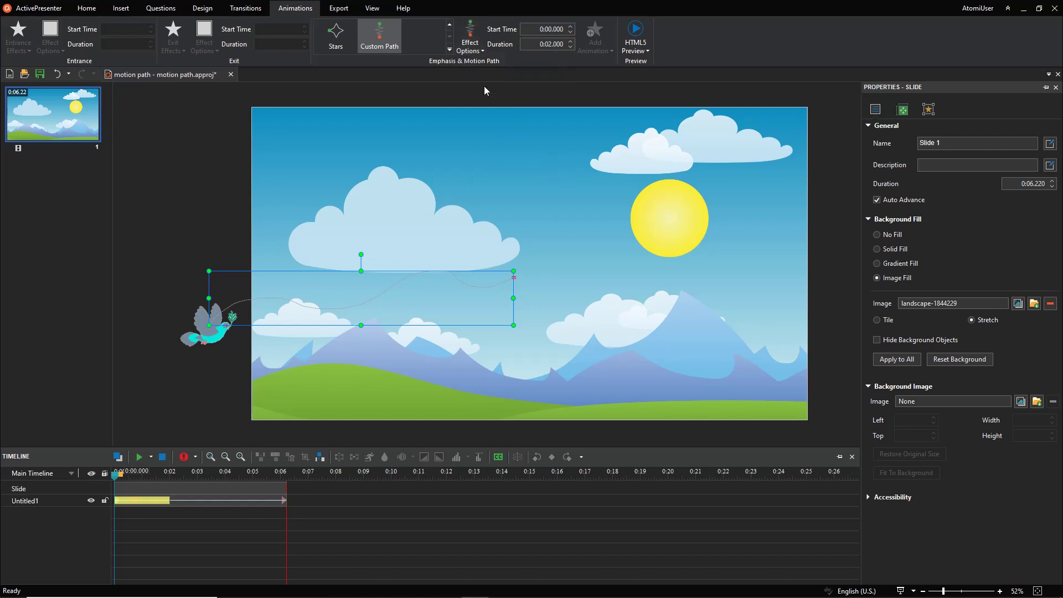
click(343, 215)
Step: Raise the bird, shift its path up-right, and extend the endpoint past the slide's top-right
drag(219, 325, 219, 245)
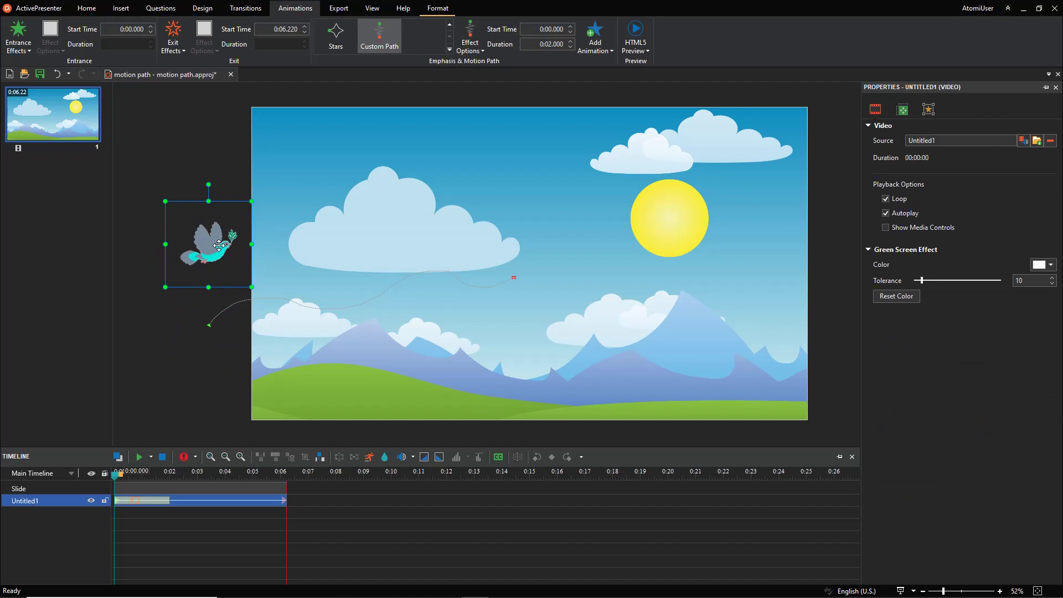
drag(321, 308, 354, 267)
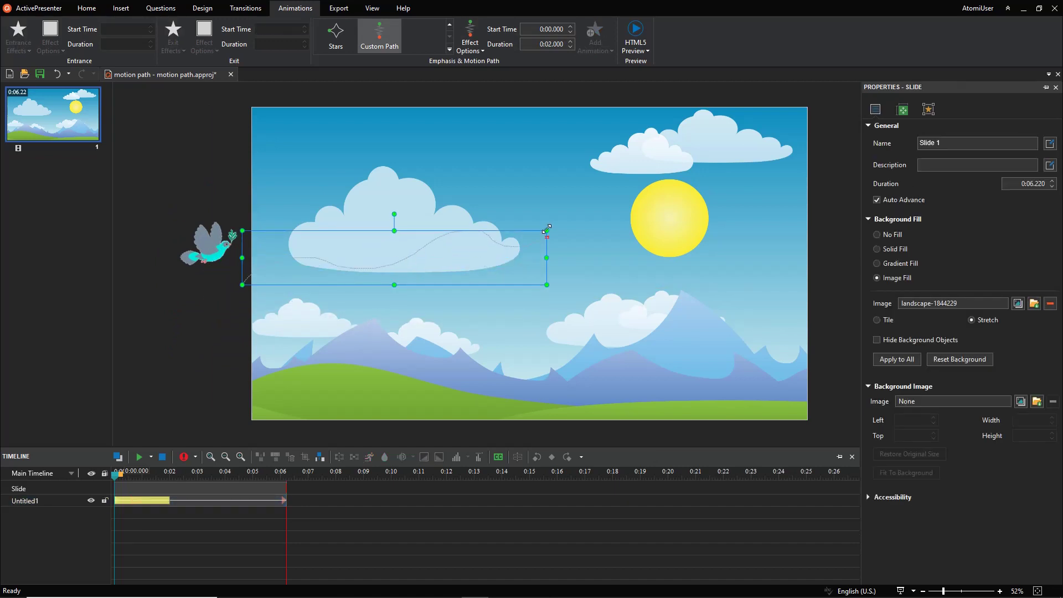
drag(546, 237, 831, 170)
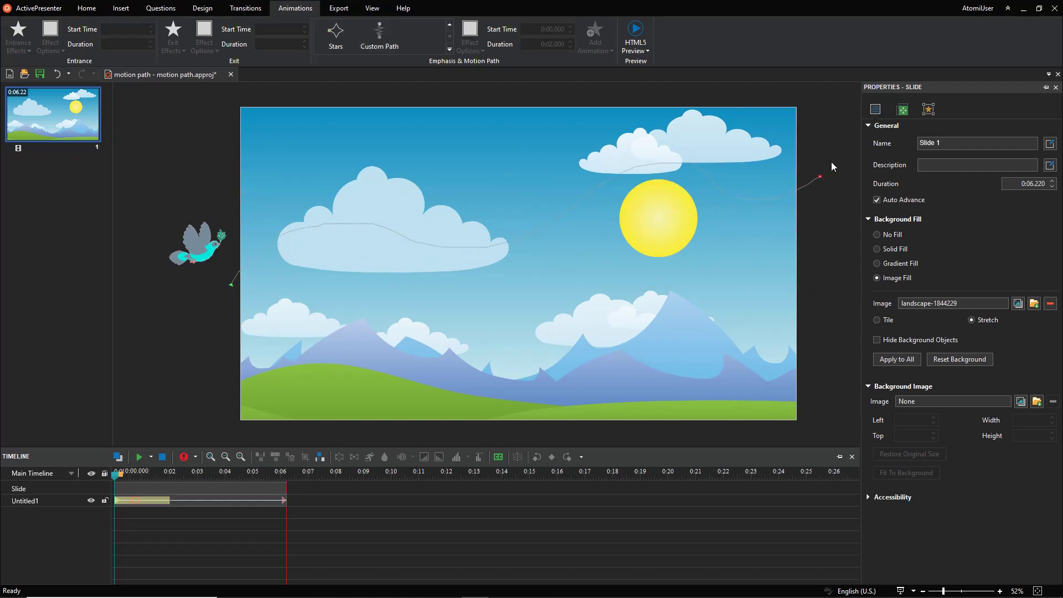
Step: Reselect the bird so its two-second motion path bar shows in the Timeline
click(209, 252)
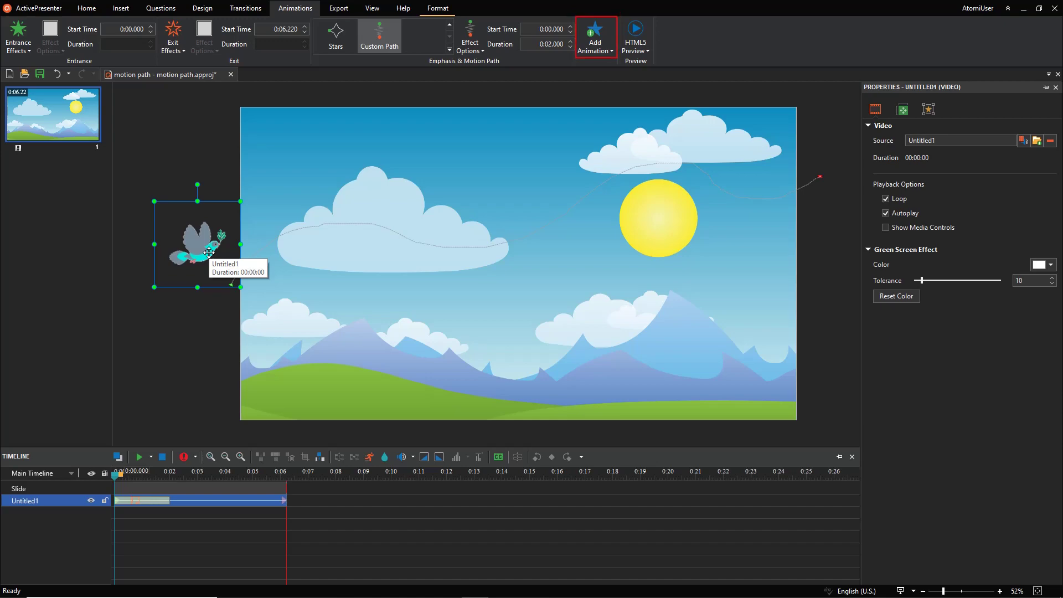
click(188, 360)
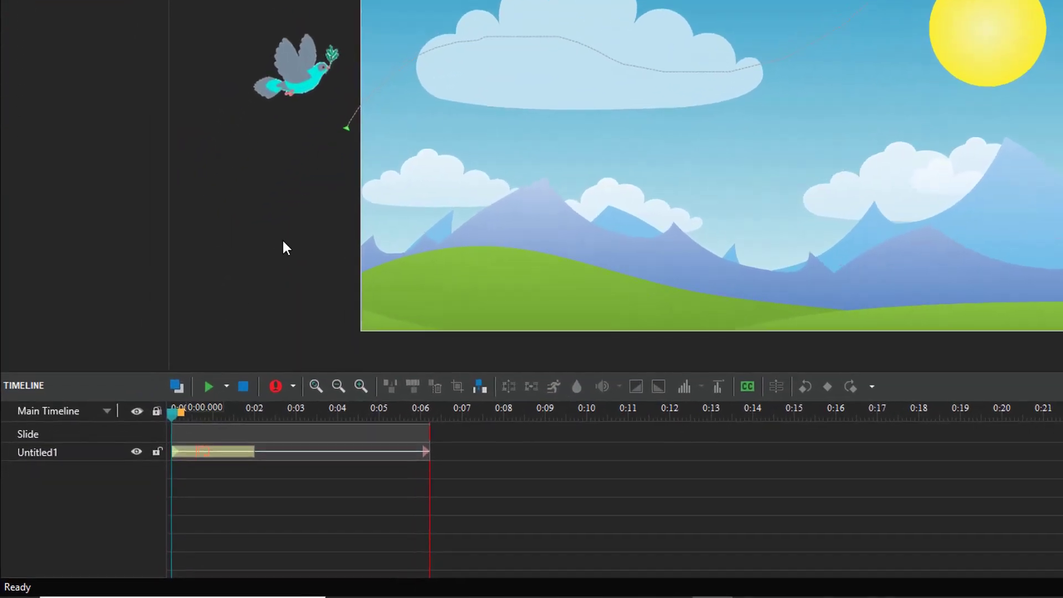
Step: Stretch the path animation to about 0:04.140 and view its Custom Path timing settings
drag(255, 452, 344, 453)
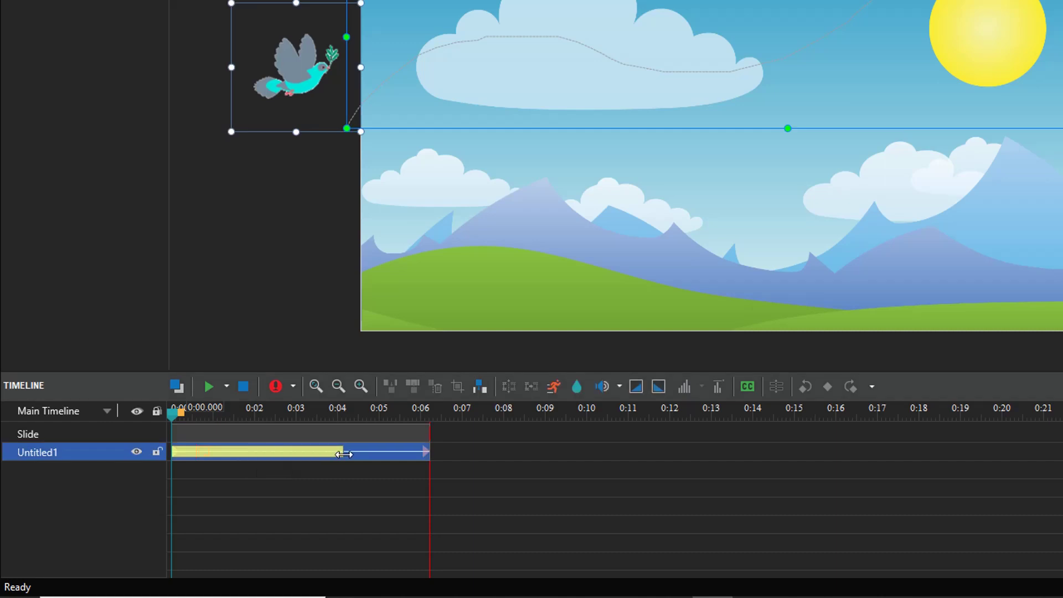
double_click(323, 454)
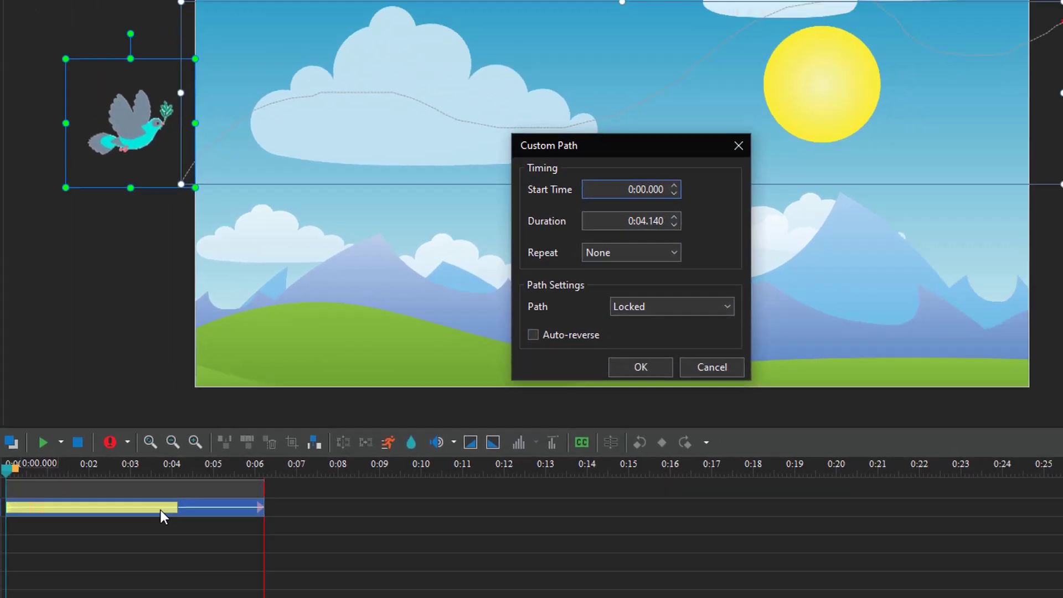